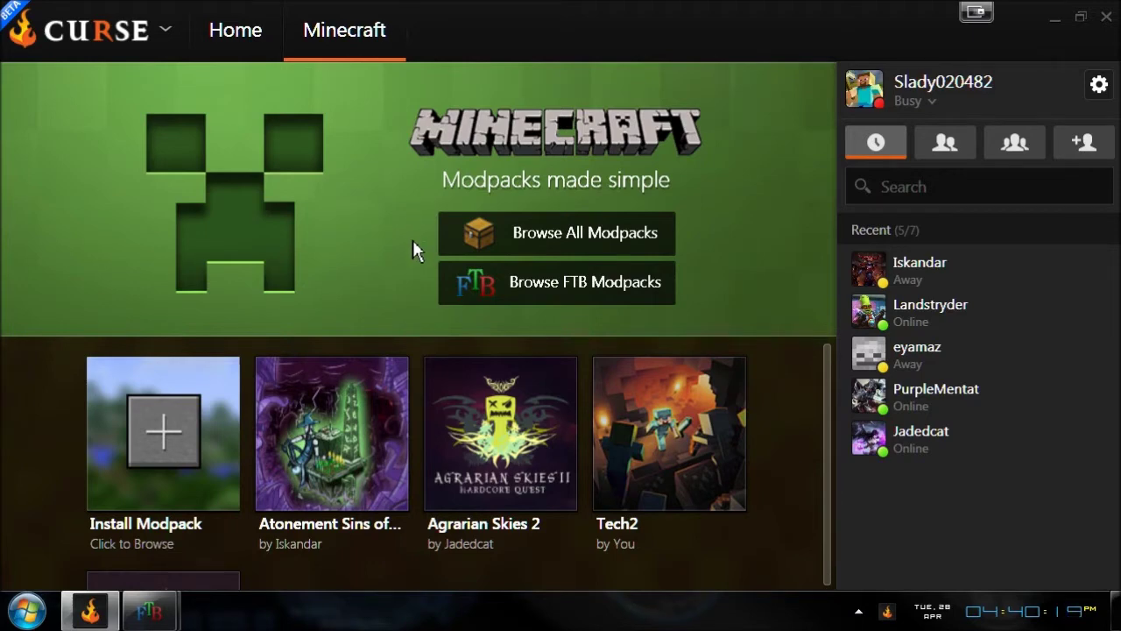
Step: Open the Atonement Sins of the Past instance folder in a maximized Explorer window
{"action": "mouse_move", "coordinate": [375, 387]}
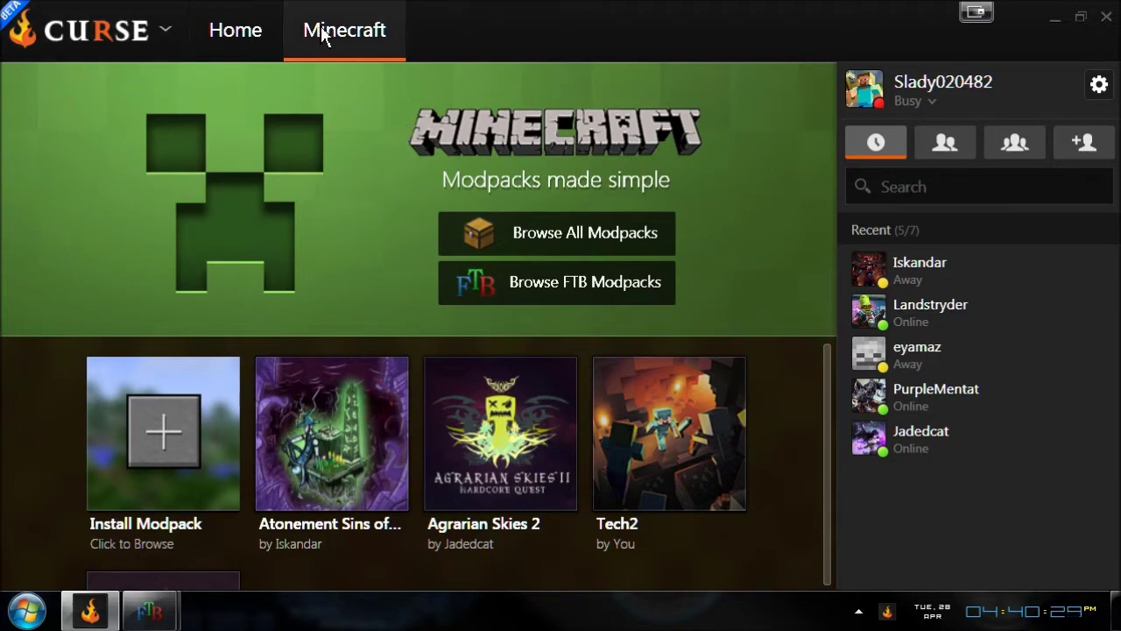
{"action": "mouse_move", "coordinate": [329, 390]}
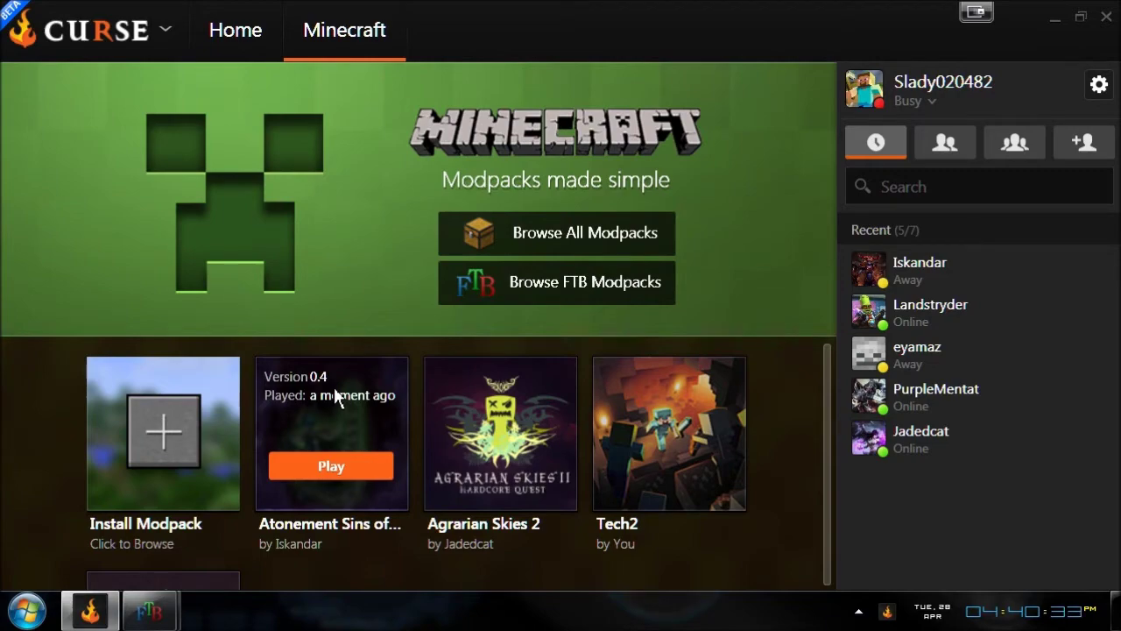
{"action": "right_click", "coordinate": [333, 387]}
{"action": "left_click", "coordinate": [424, 482]}
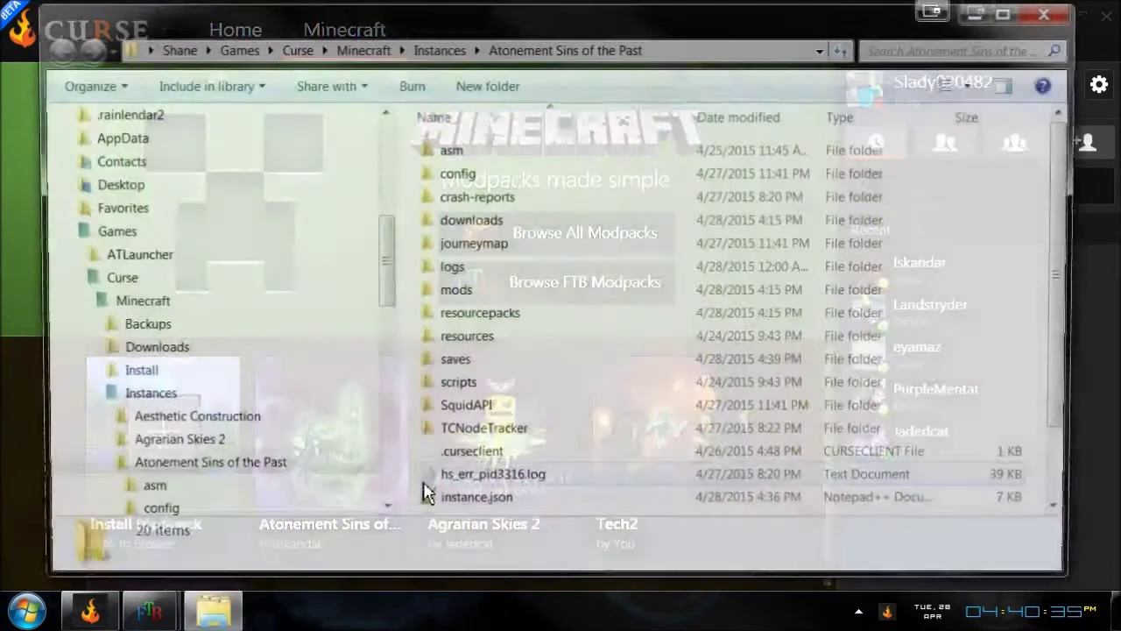
{"action": "left_click", "coordinate": [1013, 11]}
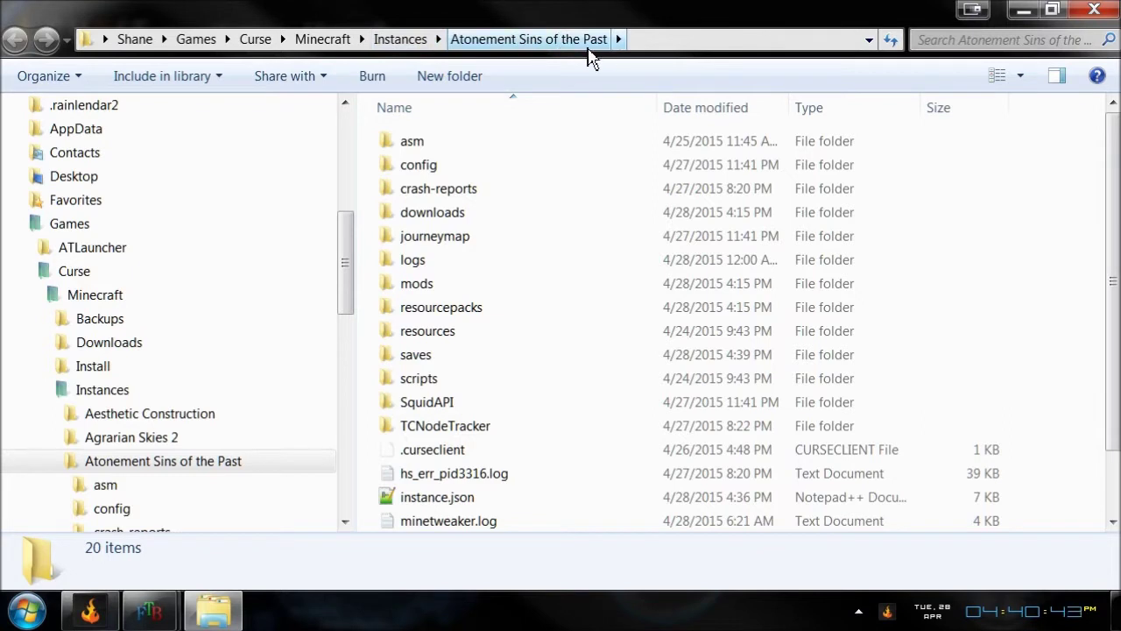
Step: Delete the SimpleAchievements folder from the saves\New World save to the Recycle Bin
{"action": "double_click", "coordinate": [431, 361]}
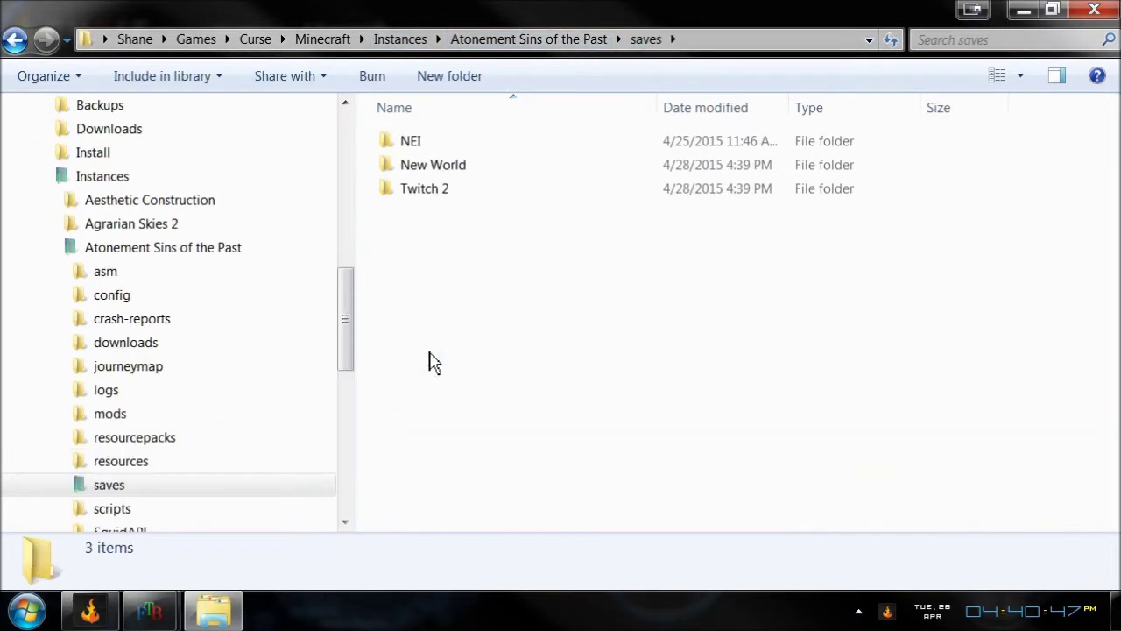
{"action": "left_click", "coordinate": [442, 171]}
{"action": "double_click", "coordinate": [443, 166]}
{"action": "scroll", "coordinate": [475, 321], "scroll_direction": "down", "scroll_amount": 3}
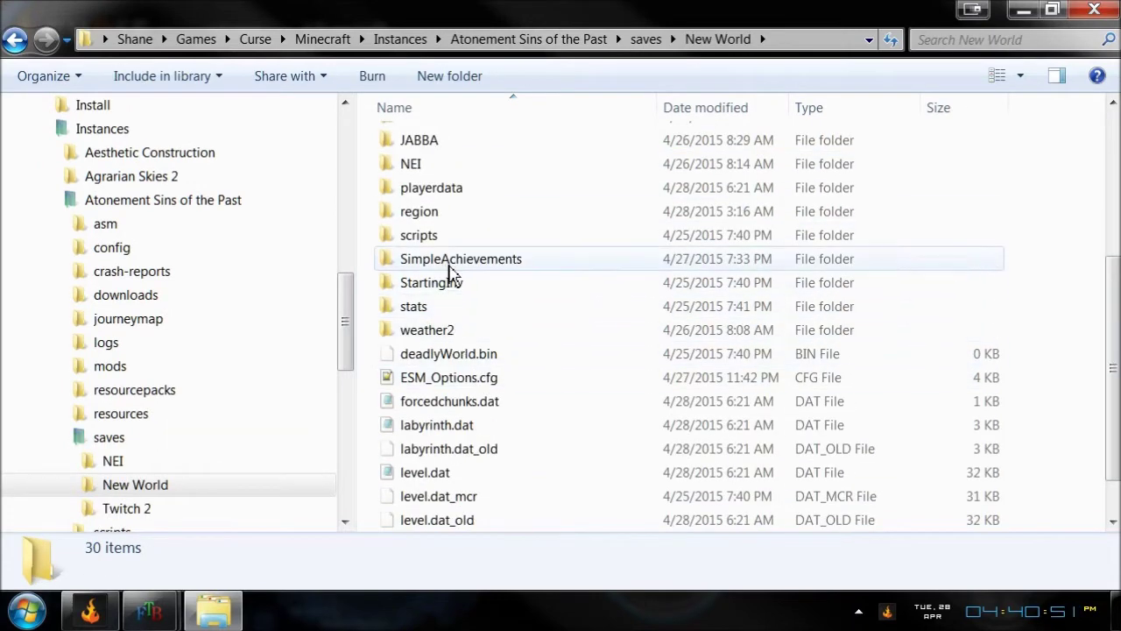
{"action": "left_click", "coordinate": [449, 273]}
{"action": "right_click", "coordinate": [449, 272]}
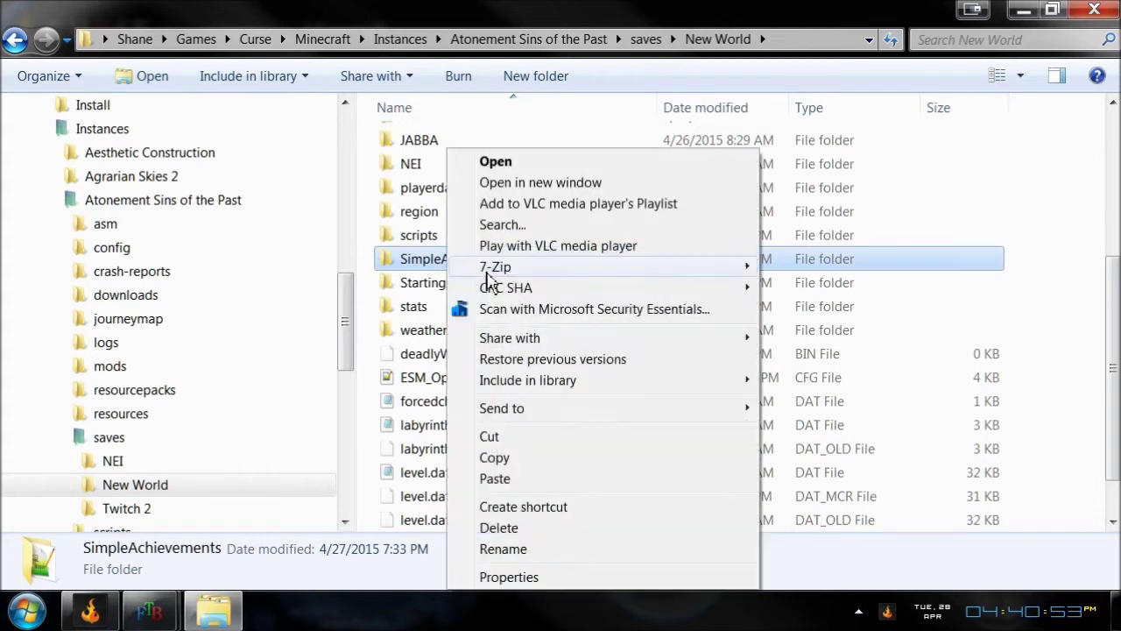
{"action": "left_click", "coordinate": [519, 528]}
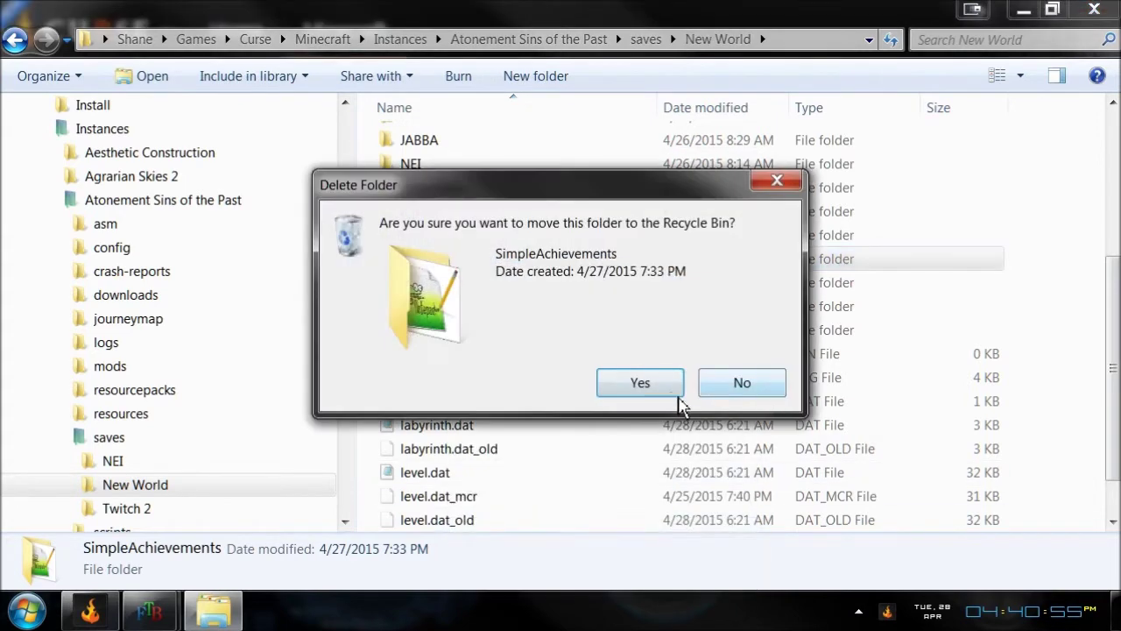
{"action": "left_click", "coordinate": [676, 392]}
Step: Delete the SimpleAchievements folder from the Twitch 2 save, then close Explorer
{"action": "left_click", "coordinate": [30, 41]}
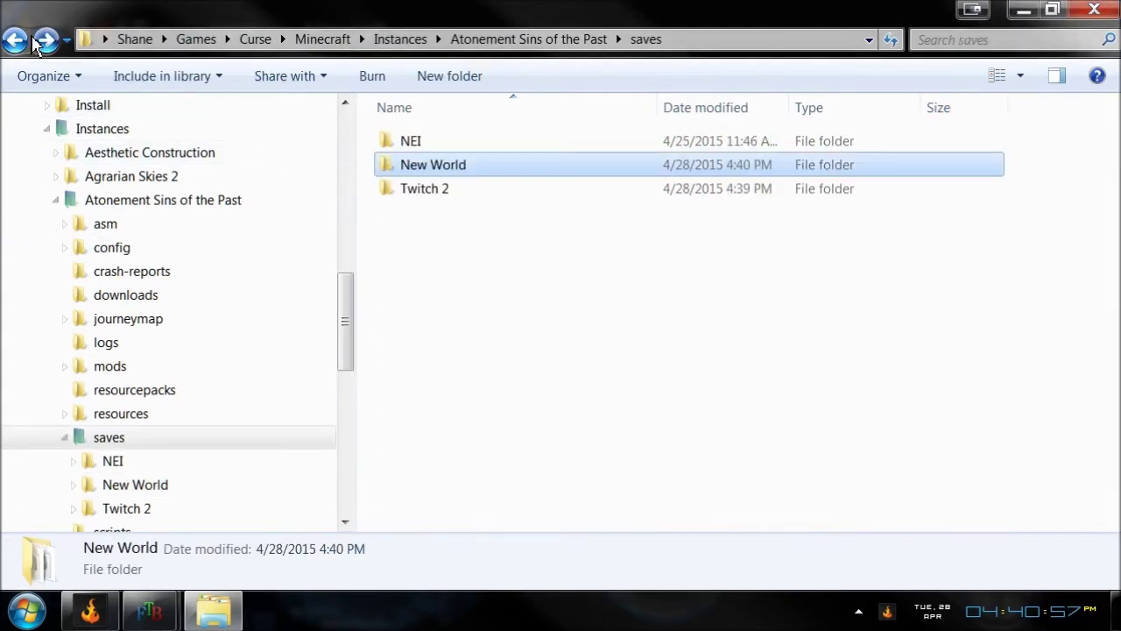
{"action": "double_click", "coordinate": [403, 189]}
{"action": "left_click", "coordinate": [450, 506]}
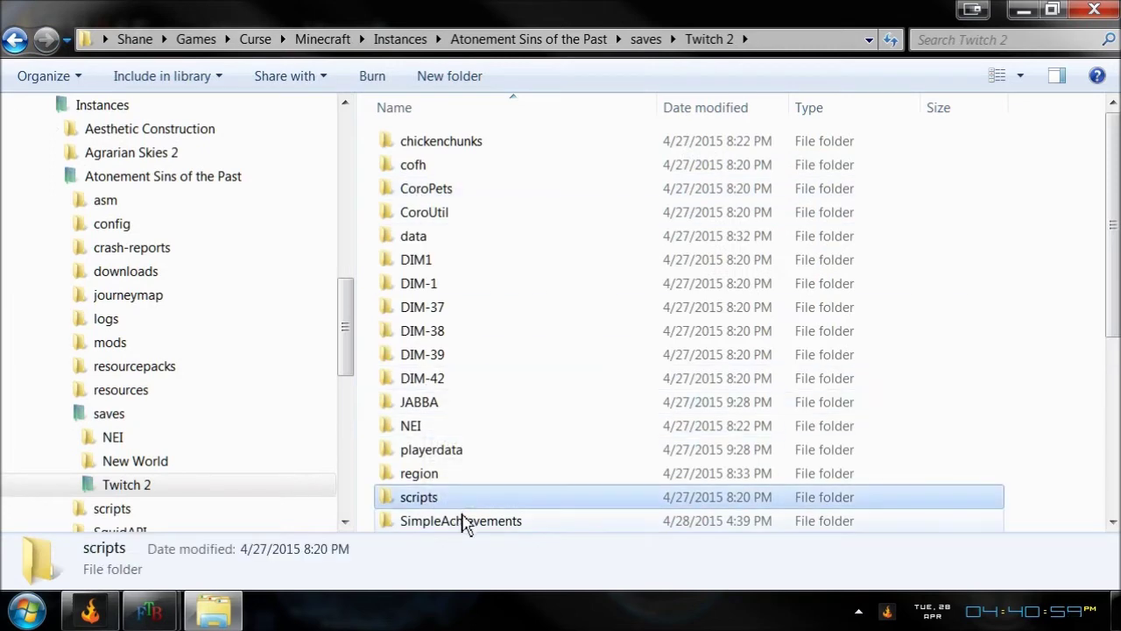
{"action": "left_click", "coordinate": [459, 521]}
{"action": "right_click", "coordinate": [459, 520]}
{"action": "left_click", "coordinate": [512, 452]}
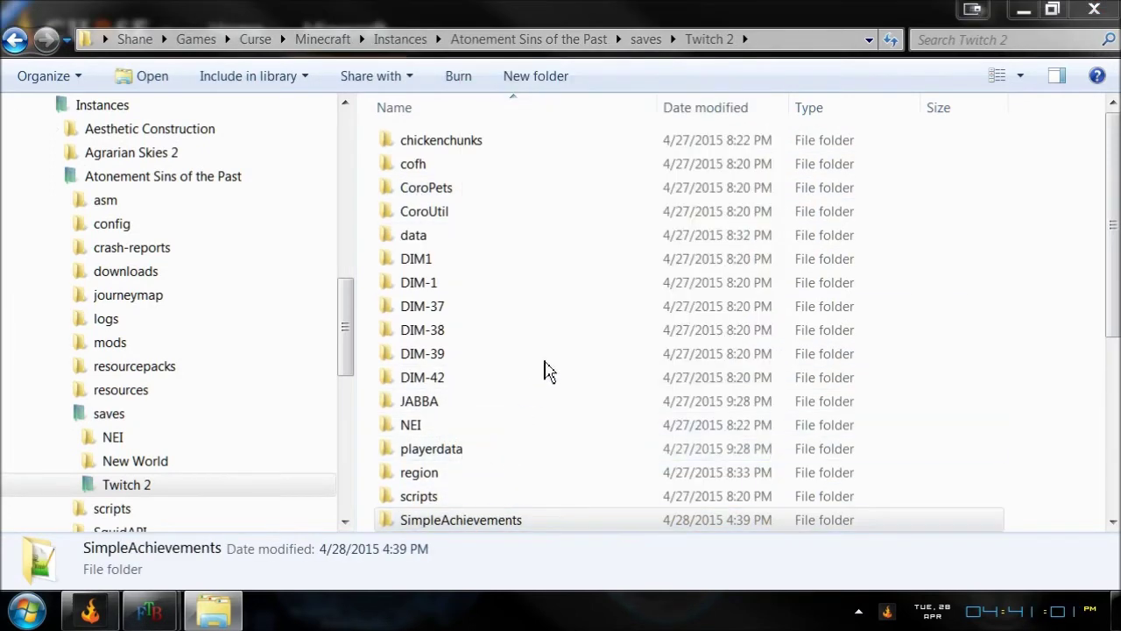
{"action": "left_click", "coordinate": [637, 380]}
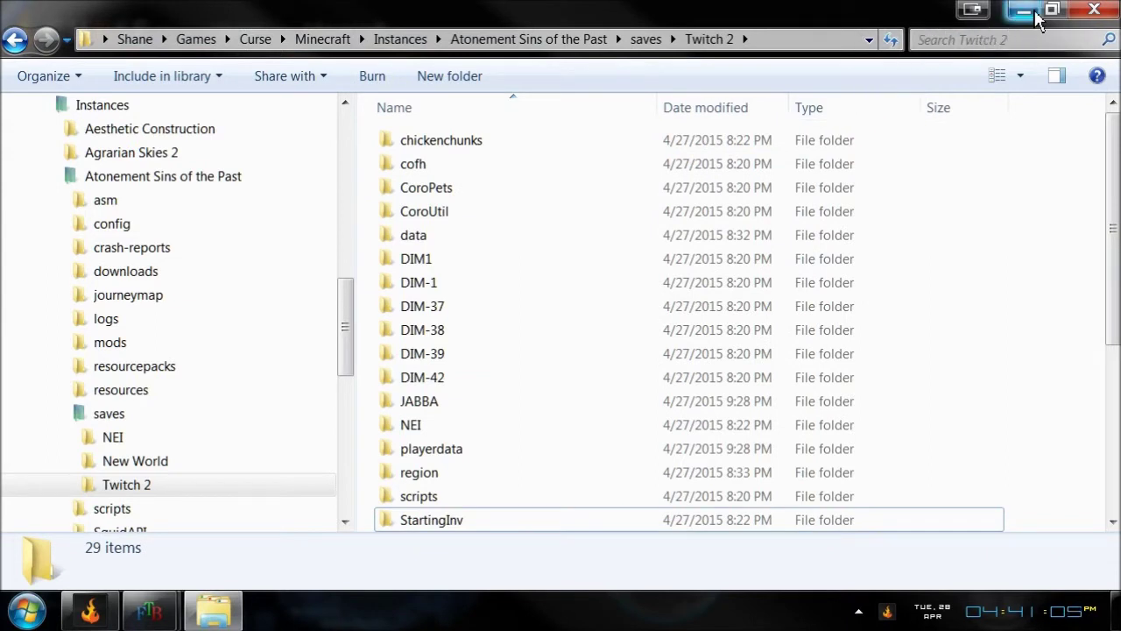
{"action": "left_click", "coordinate": [1095, 11]}
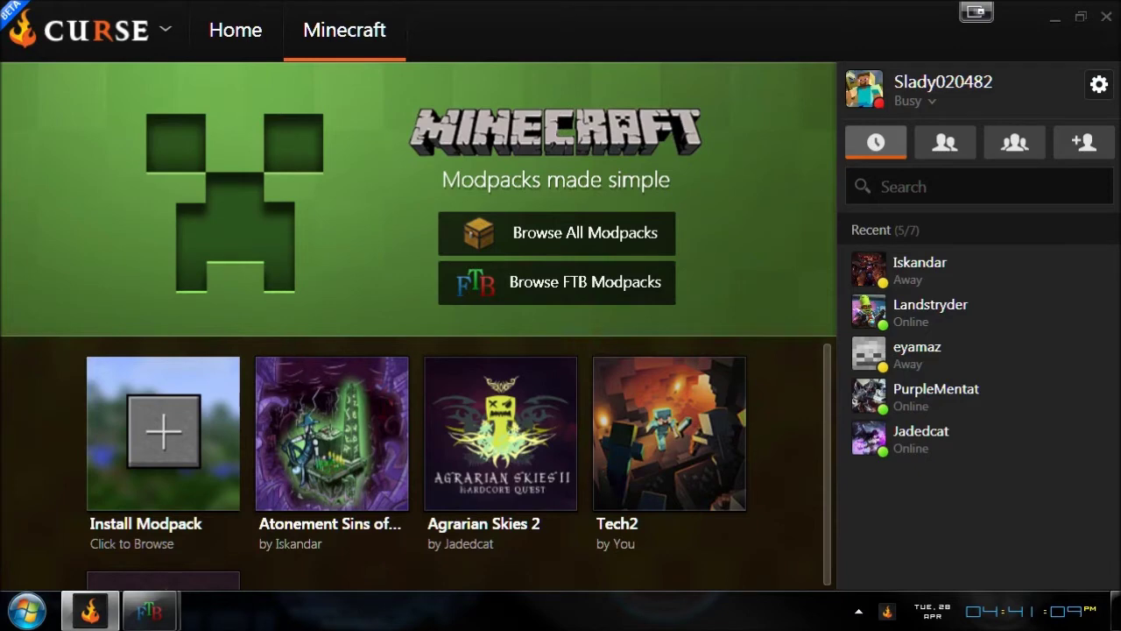
Step: Open the Atonement: Sins of the Past mod editor from 3rd Party Packs and open its mods folder
{"action": "mouse_move", "coordinate": [151, 611]}
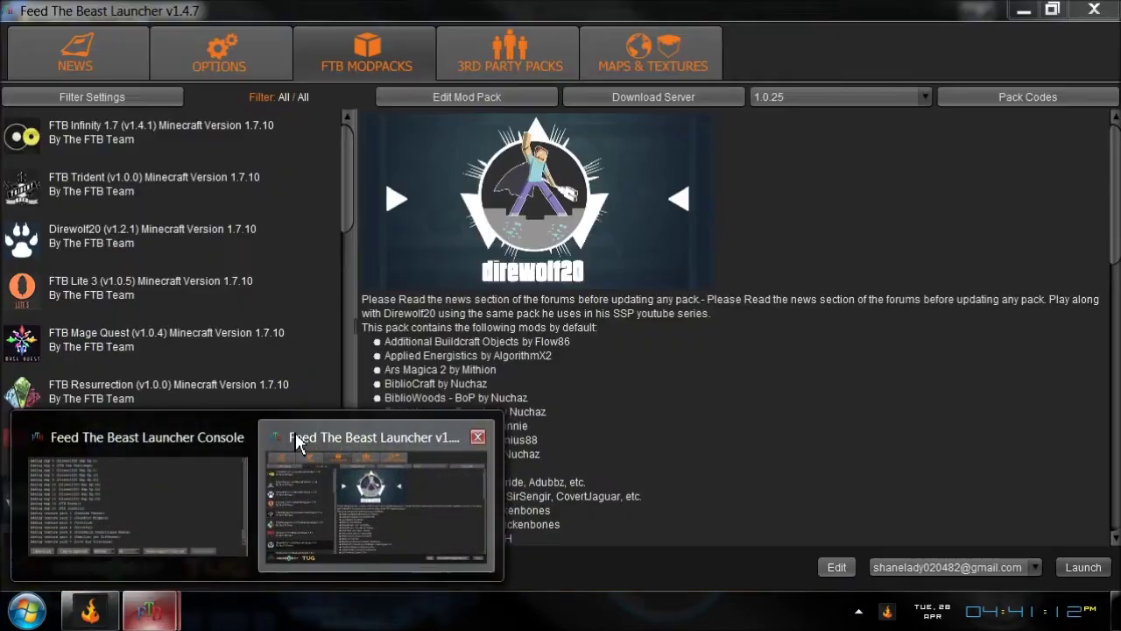
{"action": "left_click", "coordinate": [296, 433]}
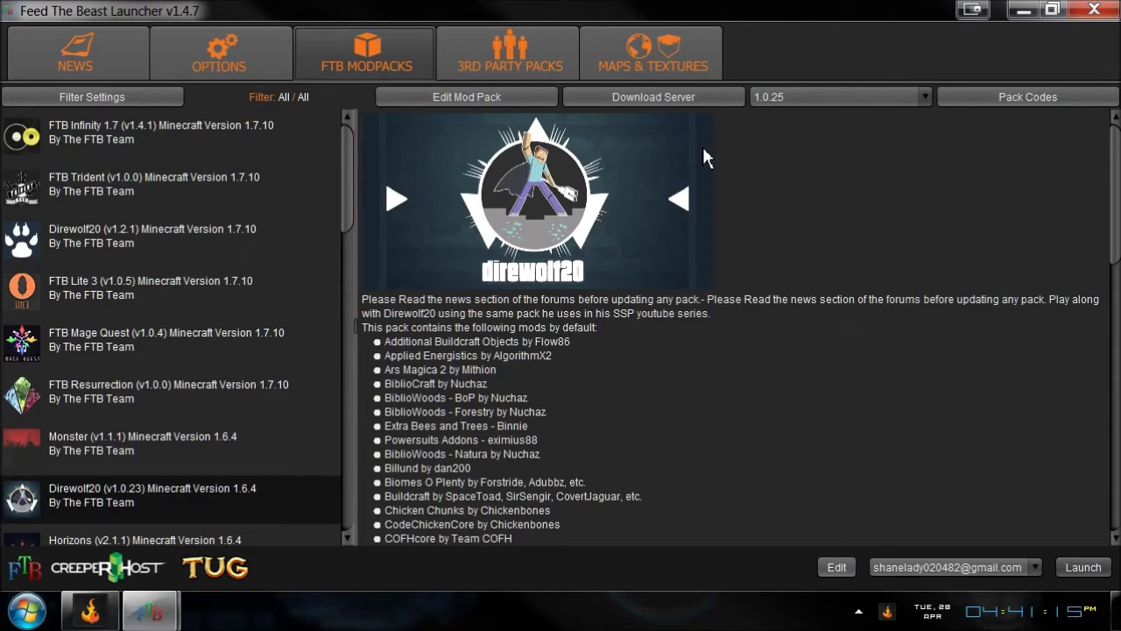
{"action": "left_click", "coordinate": [519, 65]}
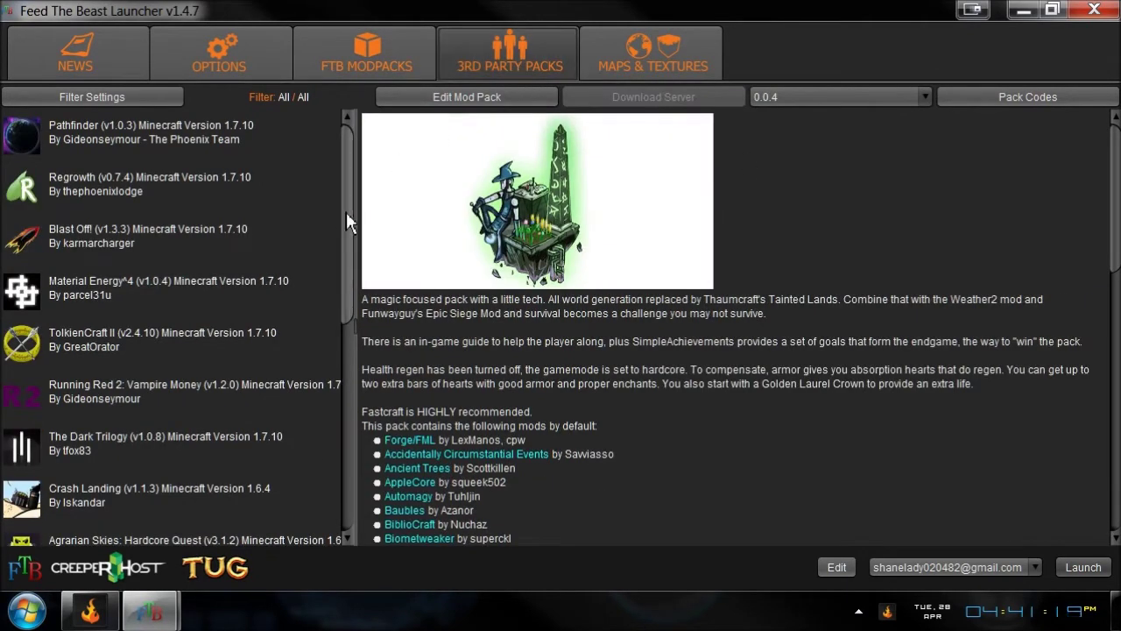
{"action": "left_click_drag", "start_coordinate": [346, 212], "coordinate": [352, 415]}
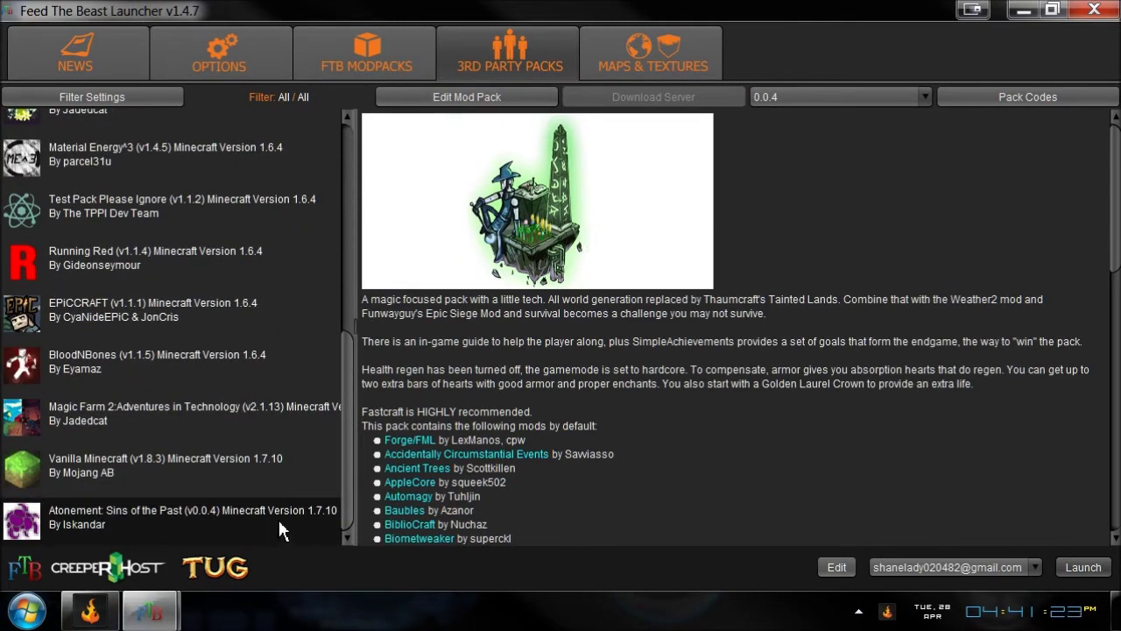
{"action": "left_click", "coordinate": [489, 103]}
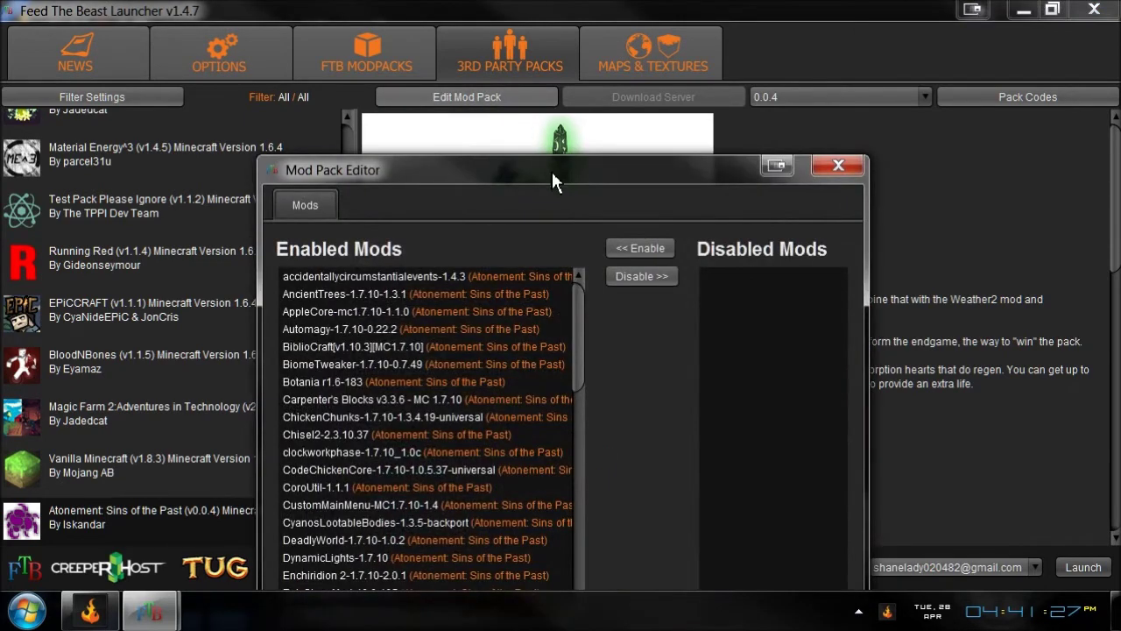
{"action": "left_click_drag", "start_coordinate": [551, 153], "coordinate": [548, 70]}
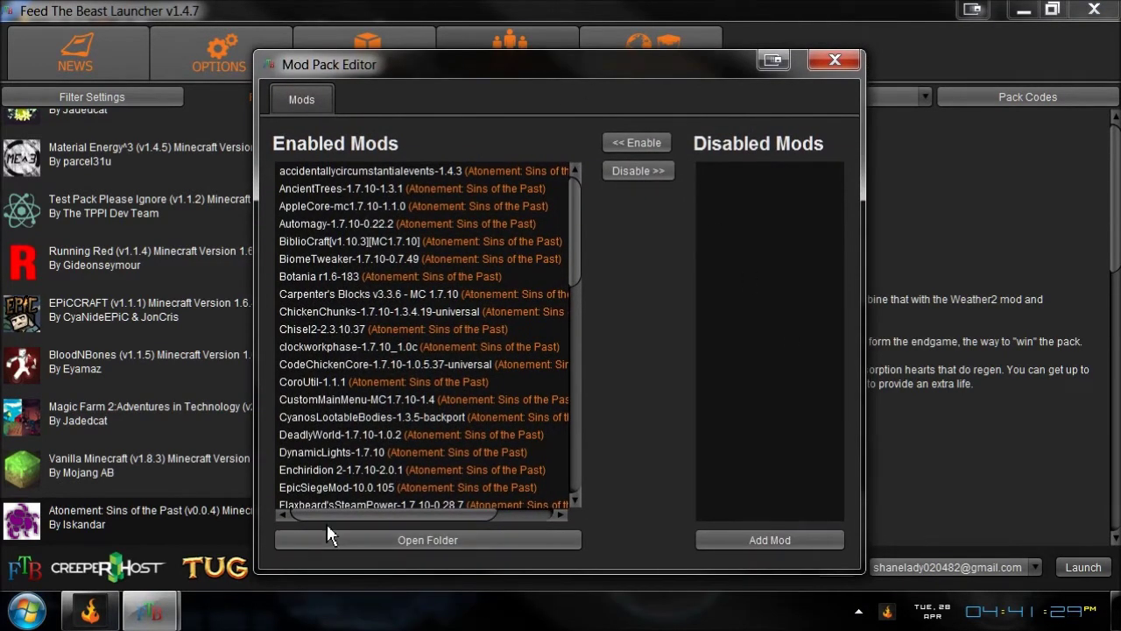
{"action": "left_click", "coordinate": [422, 543]}
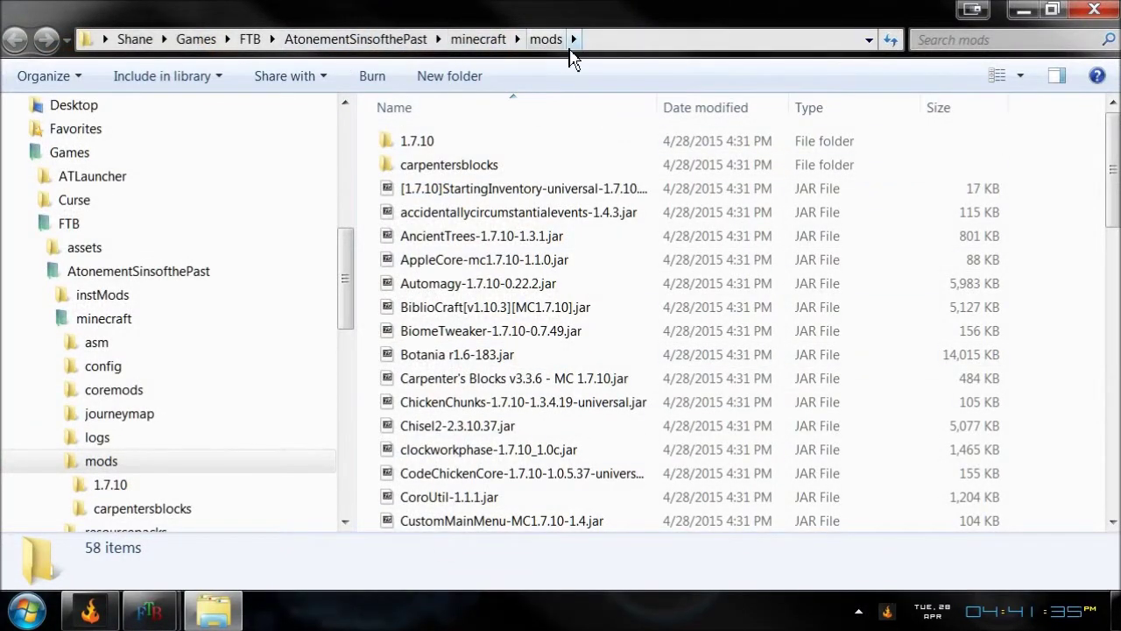
Step: Check the FTB pack's minecraft\saves folder, which holds only NEI, then close Explorer
{"action": "left_click", "coordinate": [479, 41]}
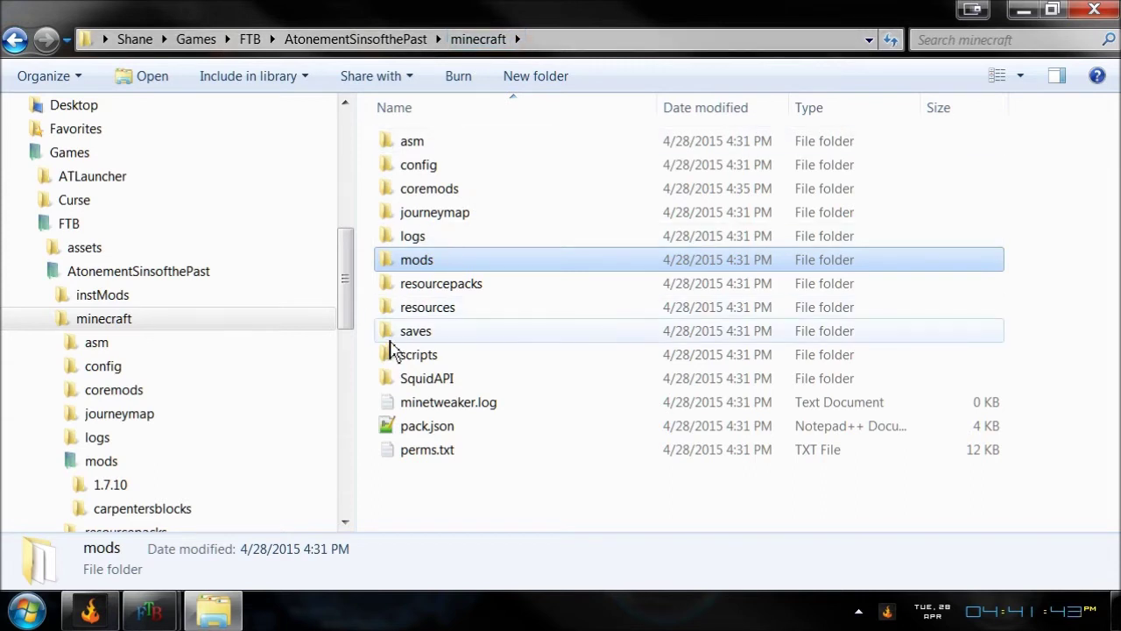
{"action": "double_click", "coordinate": [423, 338]}
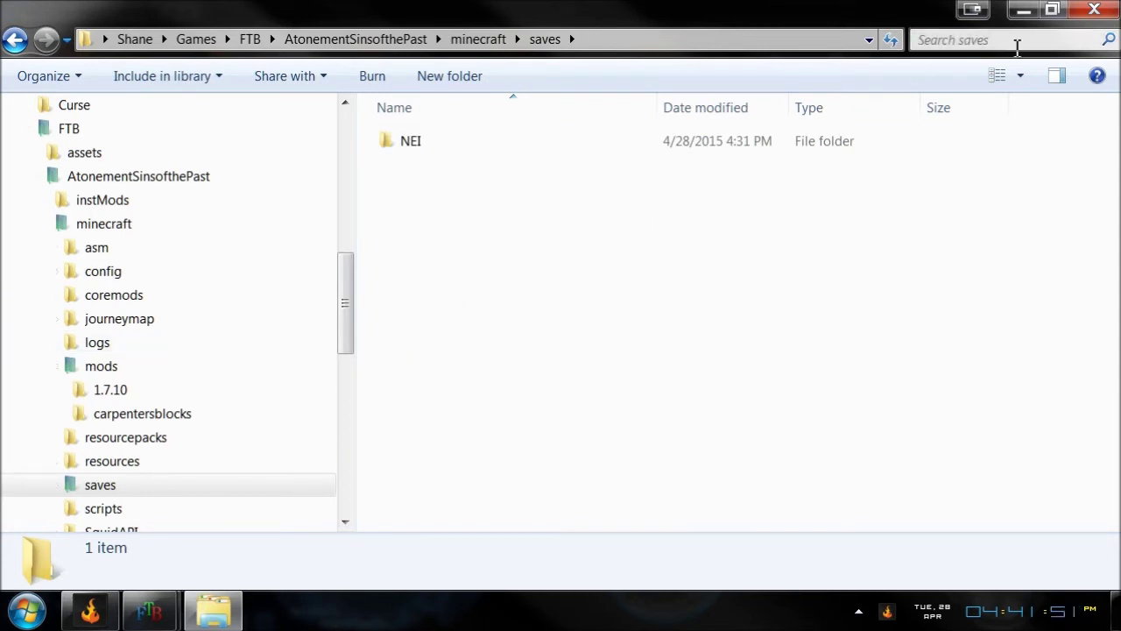
{"action": "left_click", "coordinate": [1095, 10]}
{"action": "left_click", "coordinate": [90, 611]}
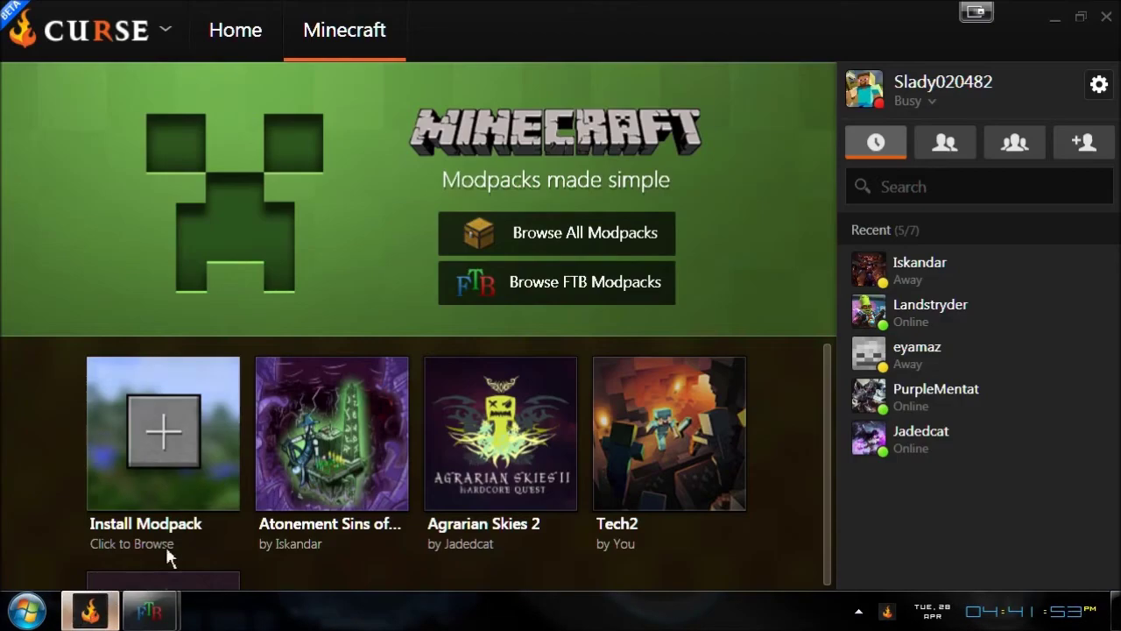
Step: Play the Atonement Sins of the Past pack from Curse and select the New World save
{"action": "mouse_move", "coordinate": [355, 472]}
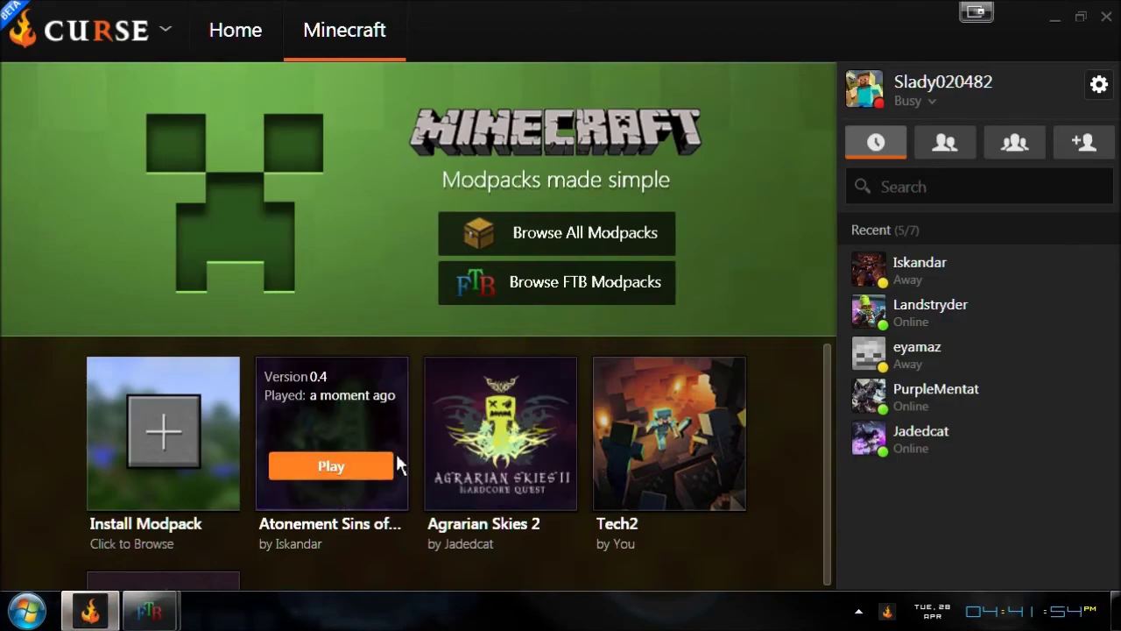
{"action": "left_click", "coordinate": [342, 474]}
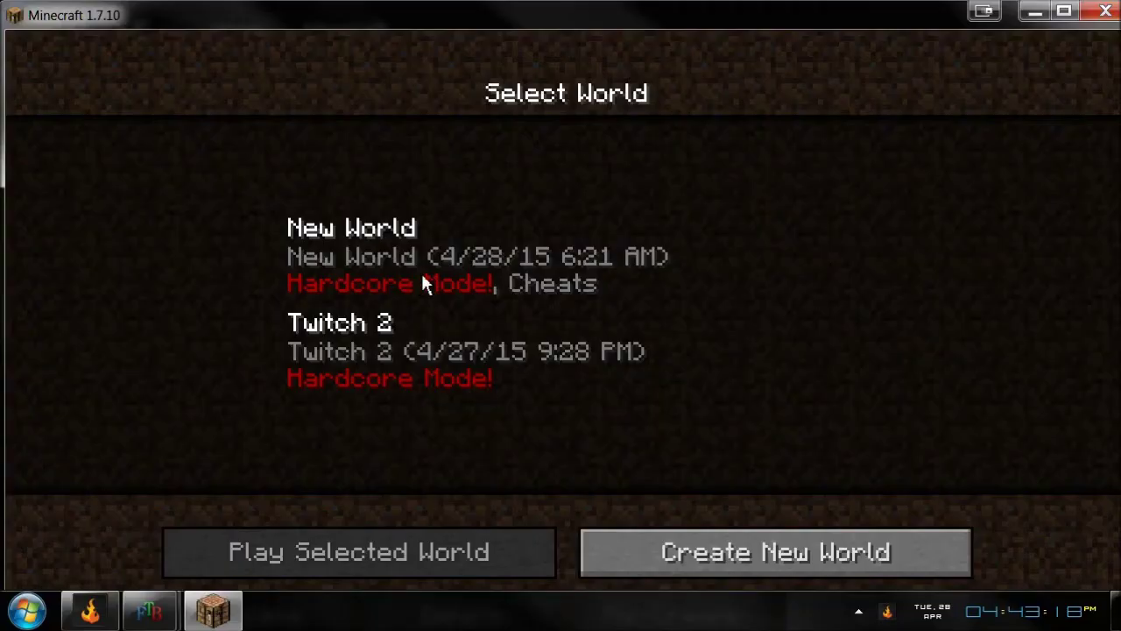
{"action": "left_click", "coordinate": [438, 270]}
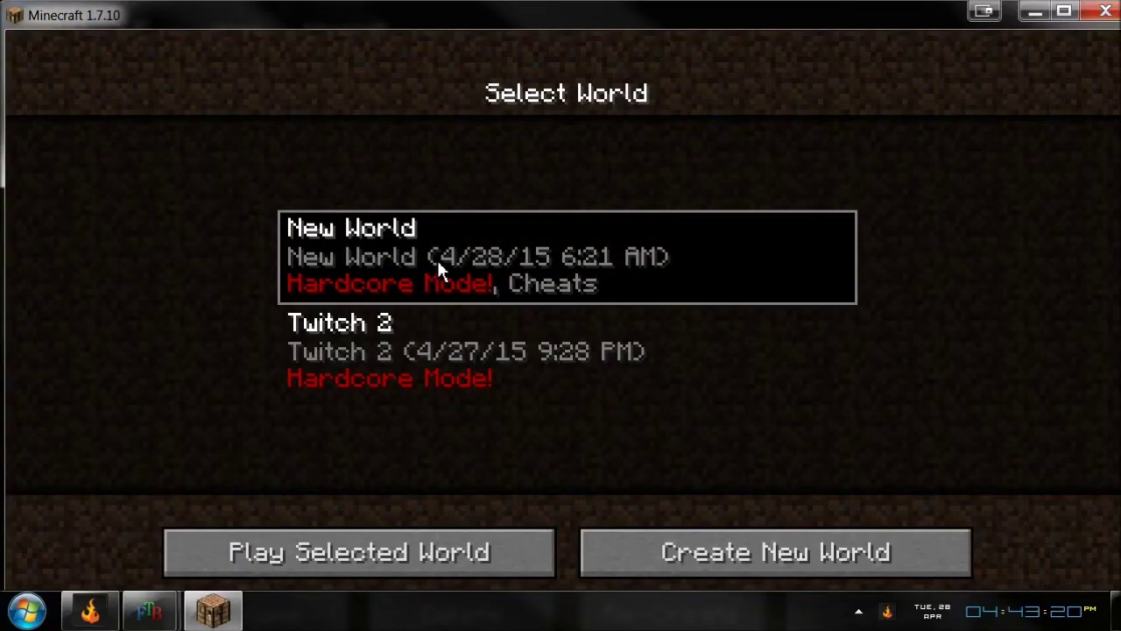
Step: Load New World, toggle the pause menu, and open the Achievement Book
{"action": "double_click", "coordinate": [439, 270]}
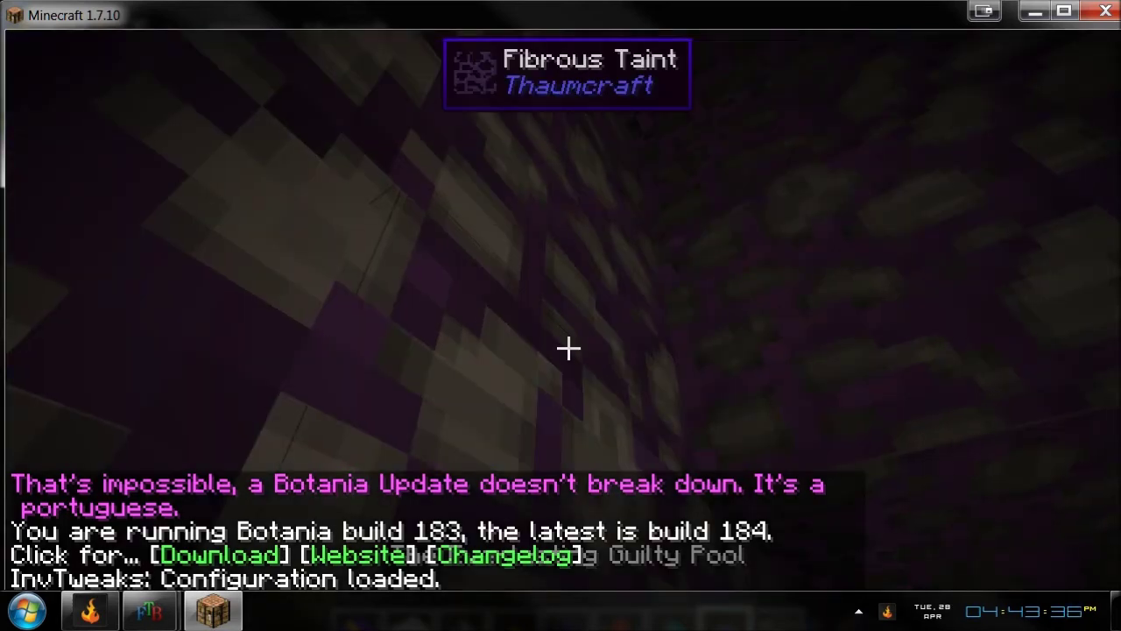
{"action": "key", "text": "Escape"}
{"action": "key", "text": "Escape"}
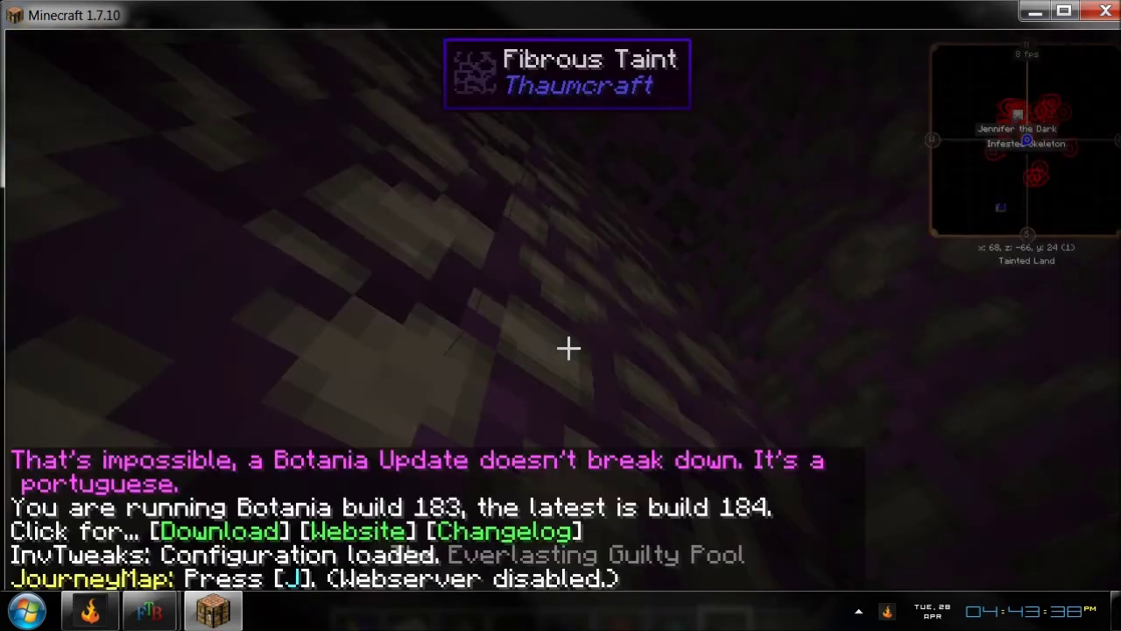
{"action": "key", "text": "Escape"}
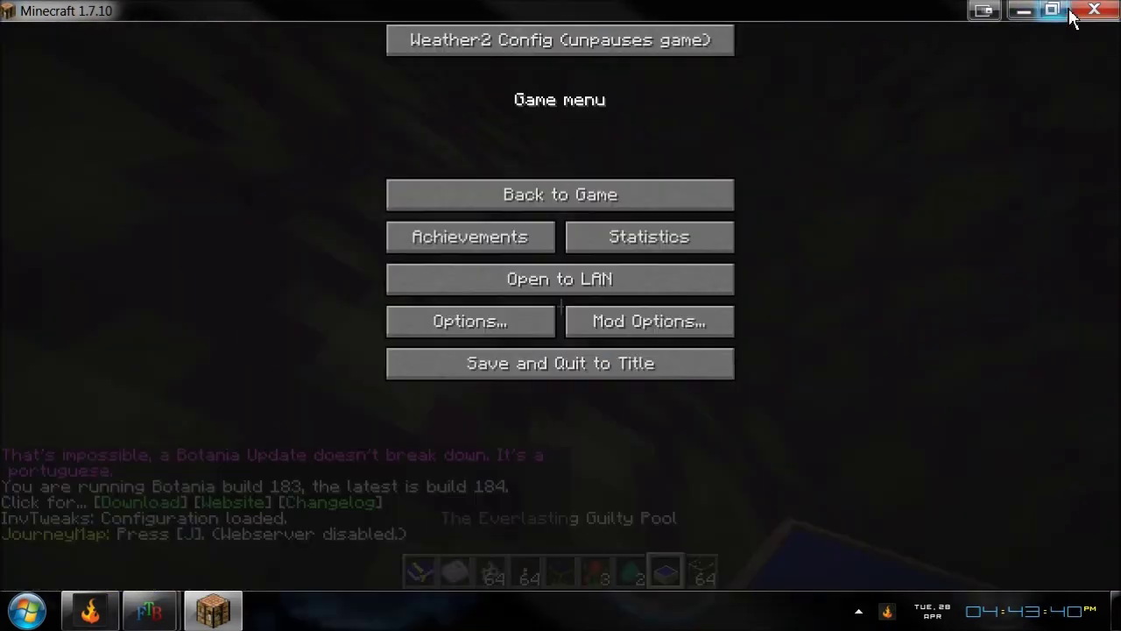
{"action": "key", "text": "Escape"}
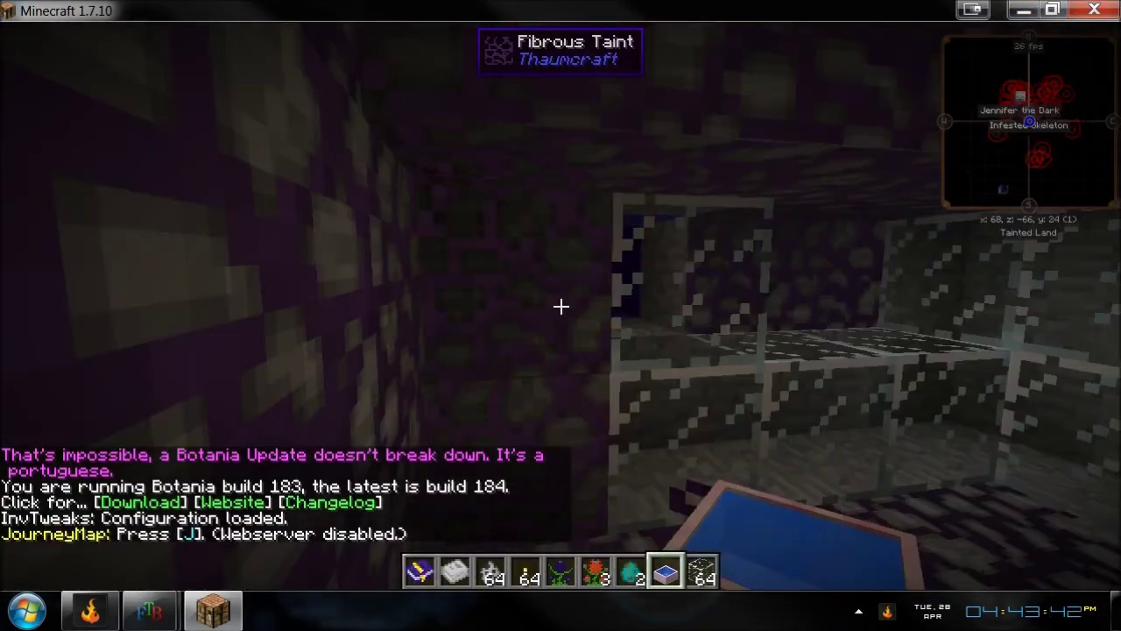
{"action": "scroll", "coordinate": [561, 306], "scroll_direction": "up", "scroll_amount": 4}
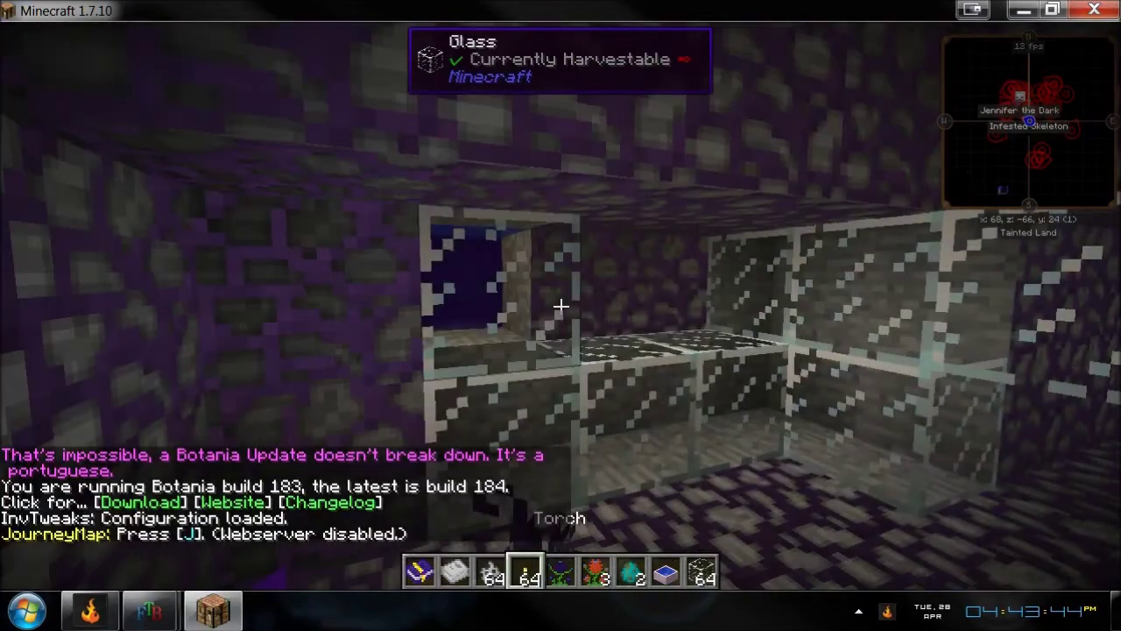
{"action": "scroll", "coordinate": [561, 306], "scroll_direction": "up", "scroll_amount": 2}
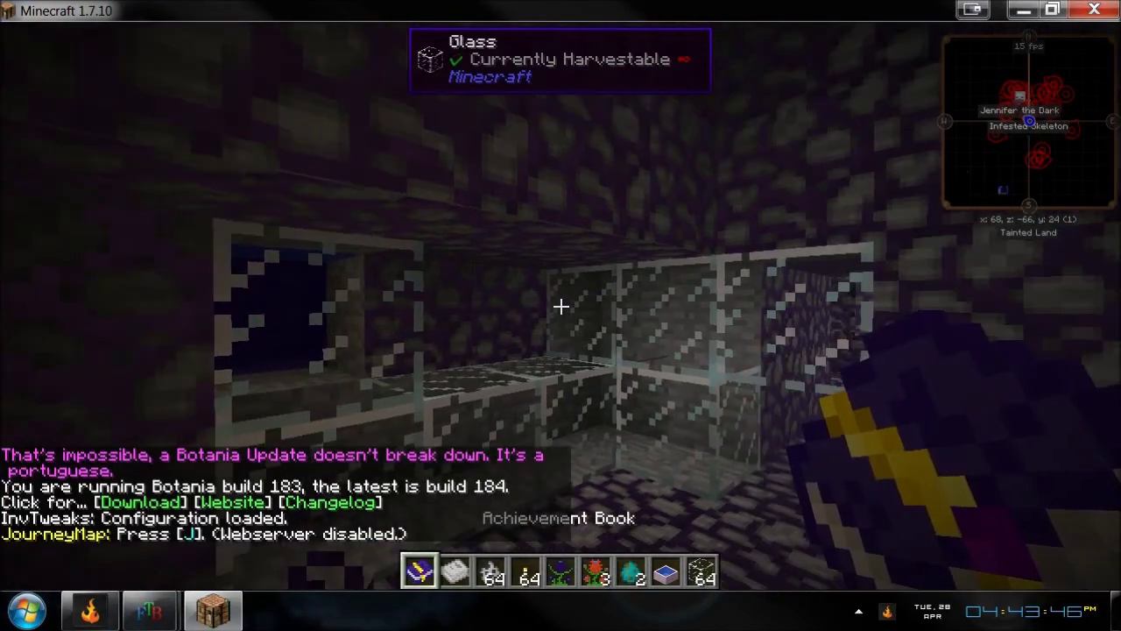
{"action": "right_click", "coordinate": [561, 306]}
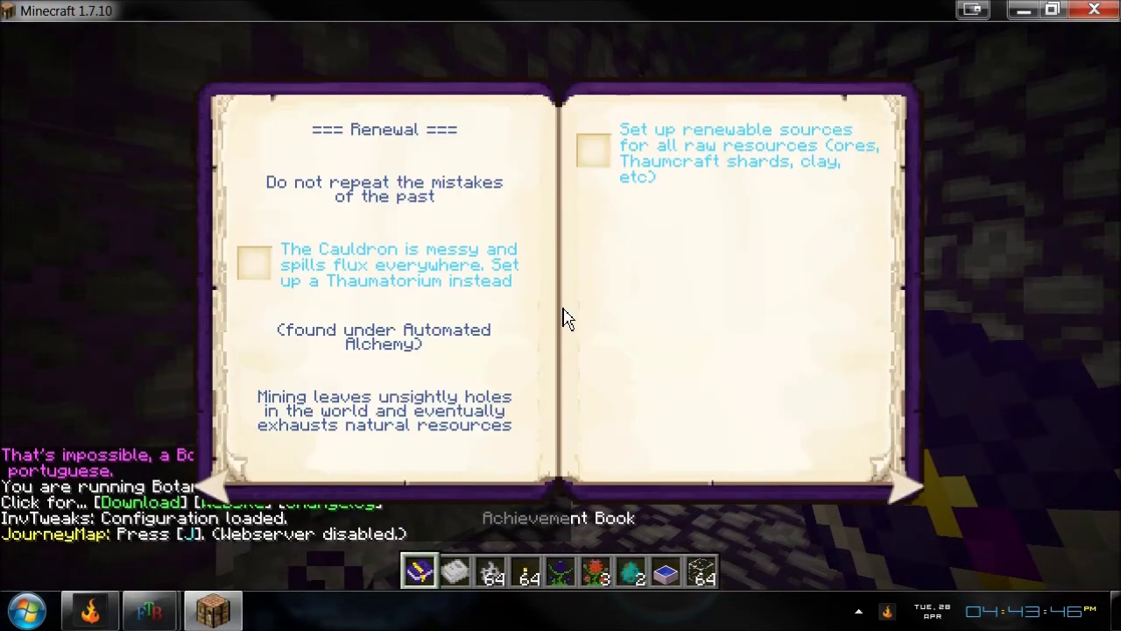
Step: Page the quest book back to the Quest page, then forward through Ranch and Defence to Renewal
{"action": "left_click", "coordinate": [217, 493]}
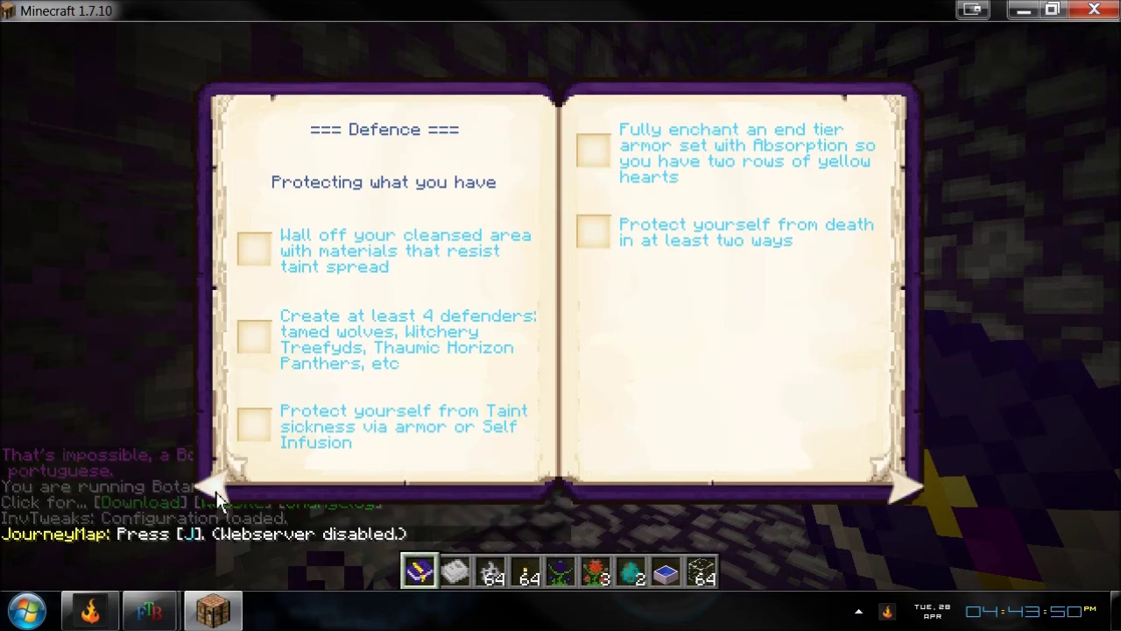
{"action": "left_click", "coordinate": [219, 499]}
{"action": "left_click", "coordinate": [219, 499]}
{"action": "left_click", "coordinate": [219, 499]}
{"action": "left_click", "coordinate": [219, 499]}
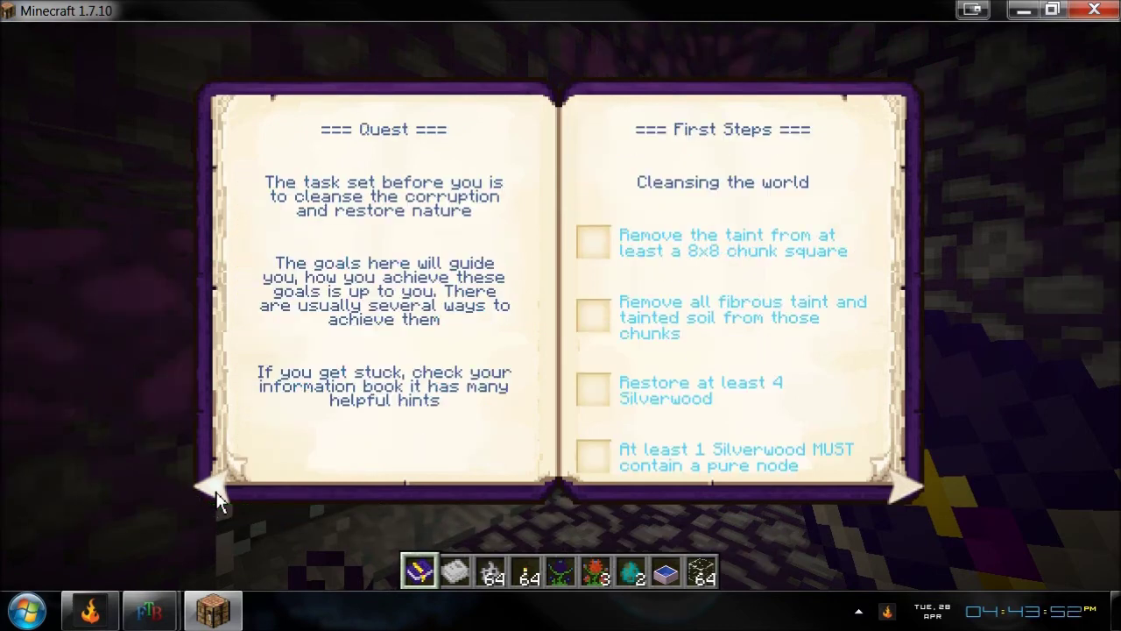
{"action": "left_click", "coordinate": [899, 495]}
{"action": "left_click", "coordinate": [900, 495]}
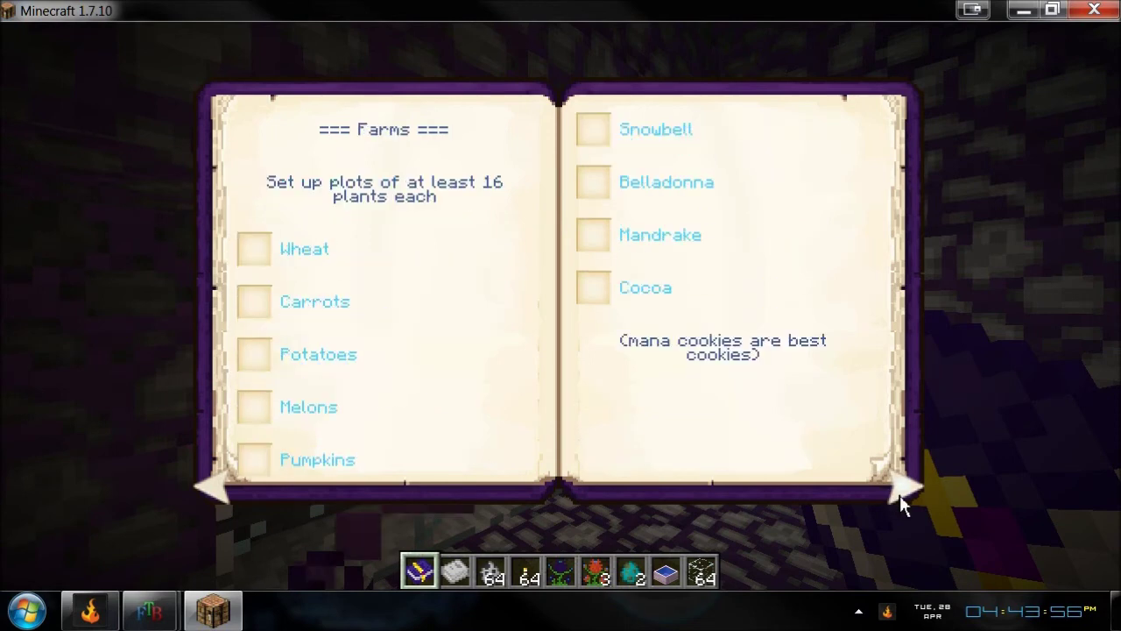
{"action": "left_click", "coordinate": [900, 495]}
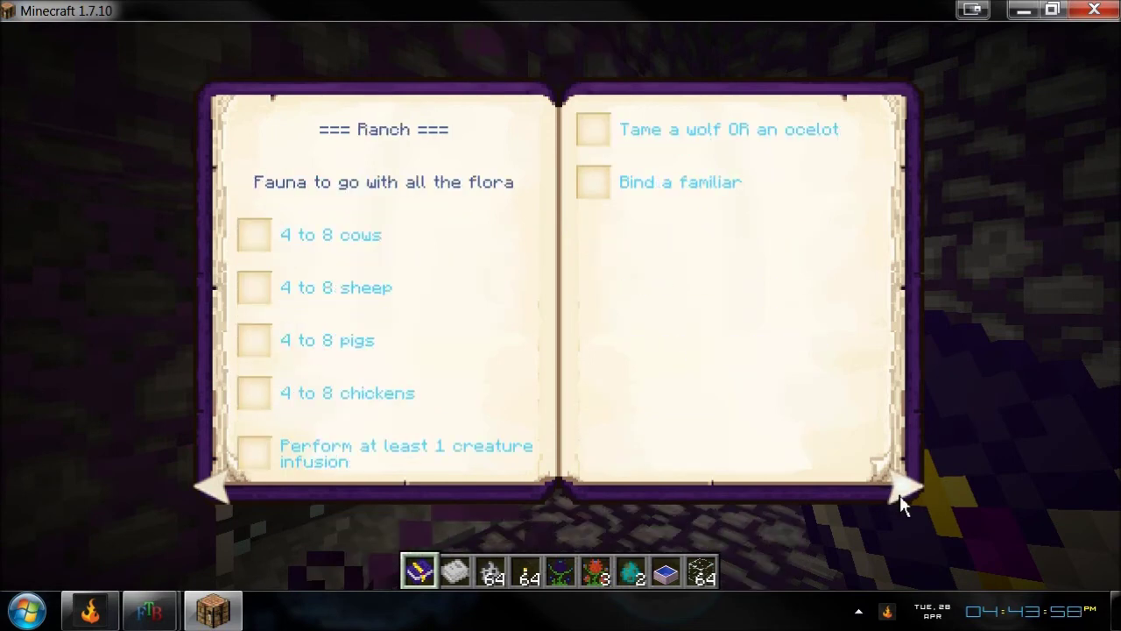
{"action": "left_click", "coordinate": [899, 495]}
{"action": "left_click", "coordinate": [899, 495]}
Step: Return to the Quest page, turn to Nature, and tick 'Grow at least 4 different Ancient trees'
{"action": "left_click", "coordinate": [217, 498]}
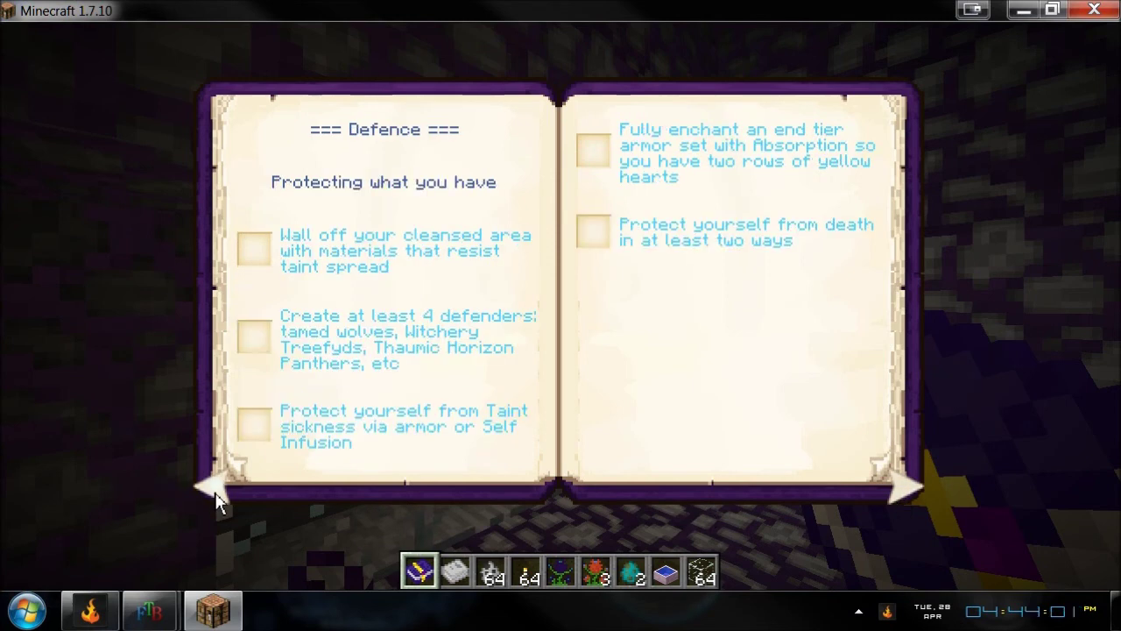
{"action": "left_click", "coordinate": [217, 497]}
{"action": "left_click", "coordinate": [217, 498]}
{"action": "left_click", "coordinate": [217, 498]}
{"action": "left_click", "coordinate": [219, 498]}
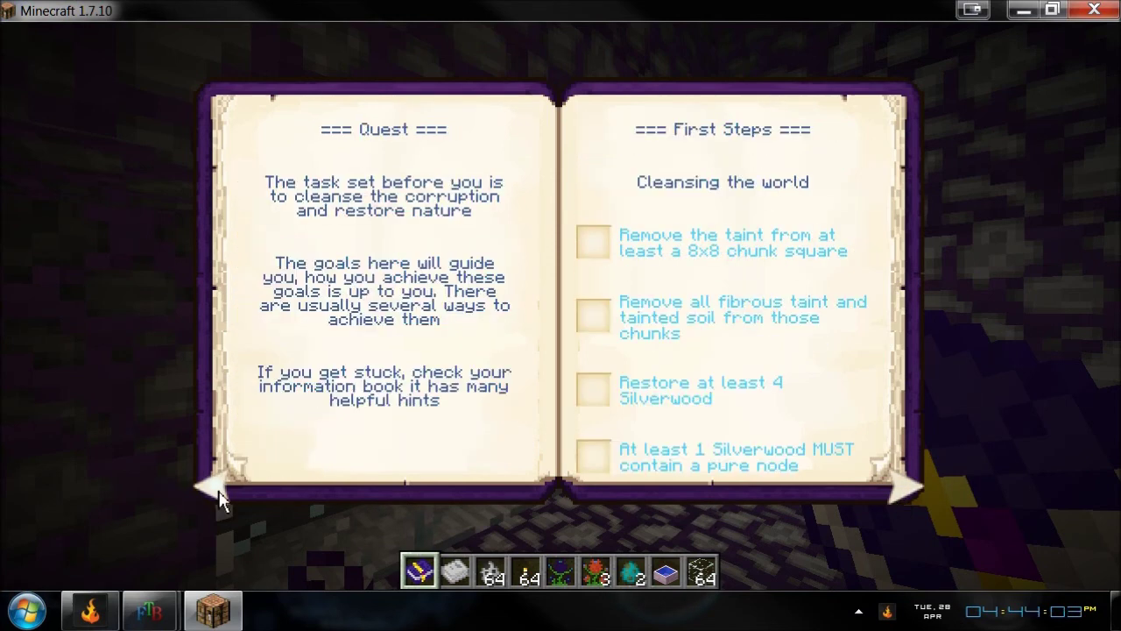
{"action": "left_click", "coordinate": [905, 495]}
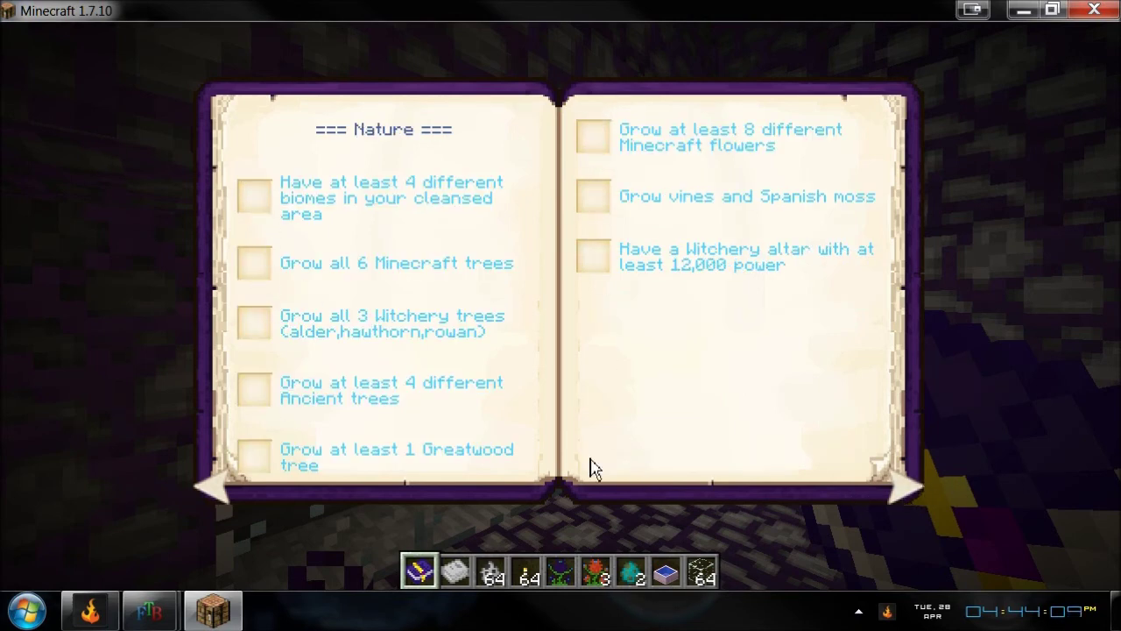
{"action": "left_click", "coordinate": [262, 399]}
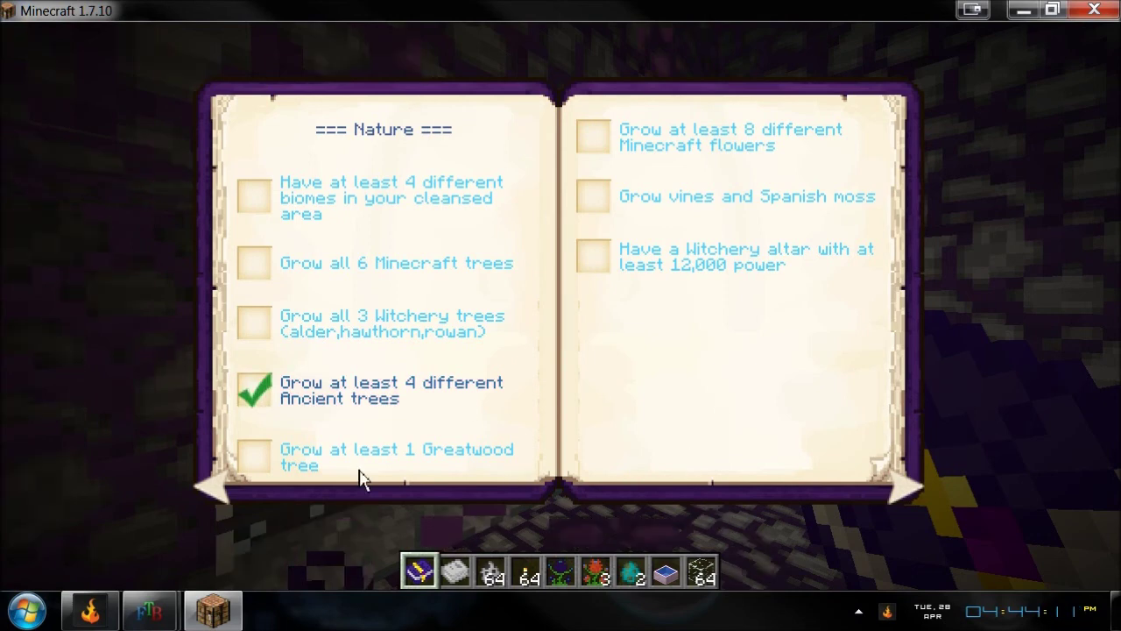
Step: Tick Greatwood on the Nature page, then Wheat, Carrots and Melons on the Farms page
{"action": "left_click", "coordinate": [265, 458]}
{"action": "left_click", "coordinate": [898, 490]}
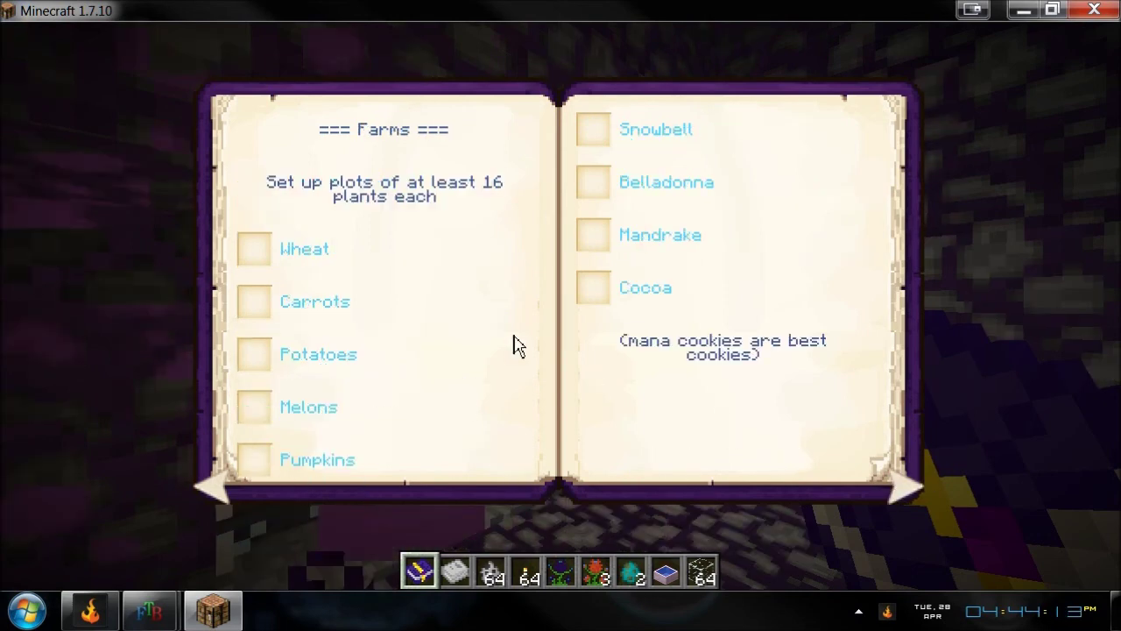
{"action": "left_click", "coordinate": [265, 254]}
{"action": "left_click", "coordinate": [263, 307]}
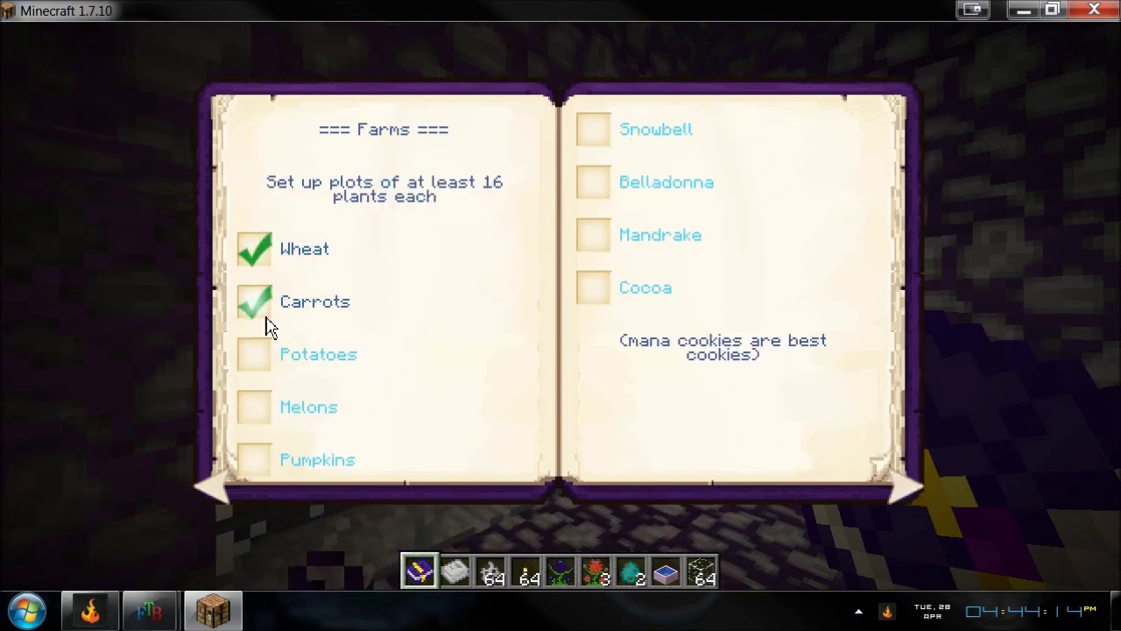
{"action": "left_click", "coordinate": [265, 415]}
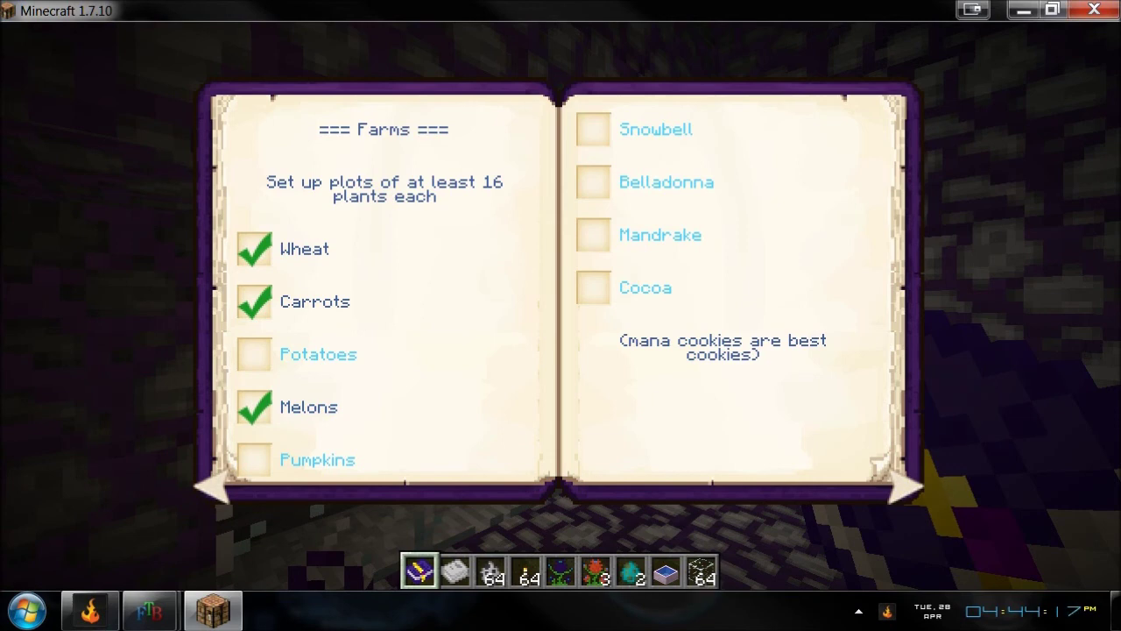